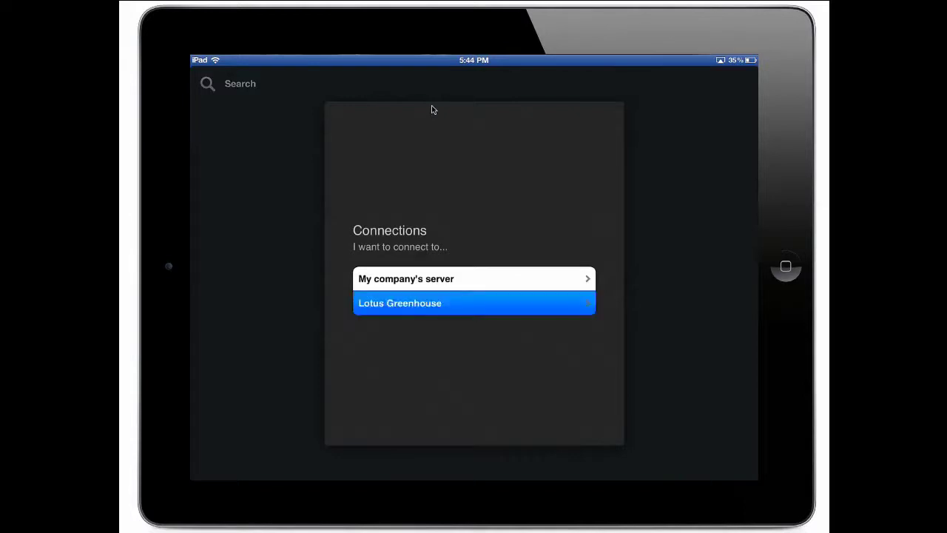
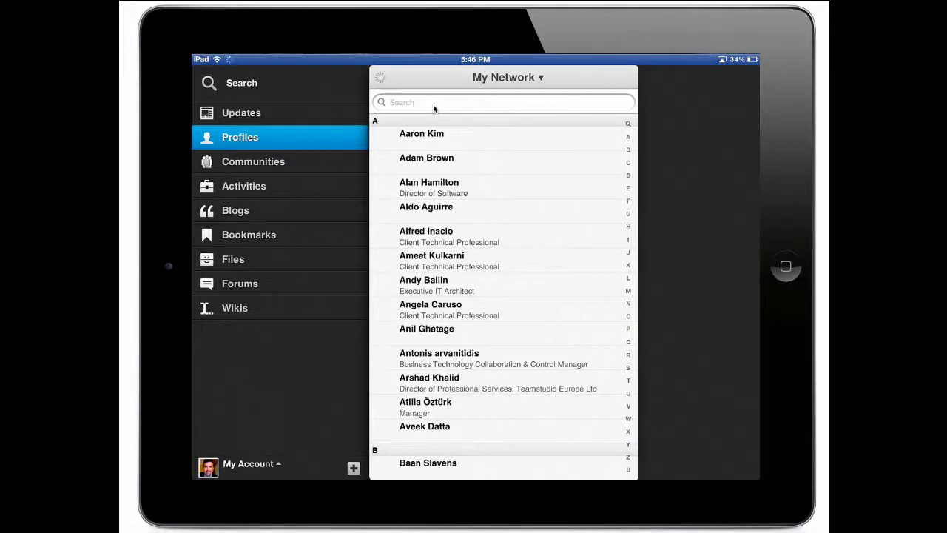
- Scroll the My Network list down to the contacts under R and S
scroll(433, 109, "down", 5)
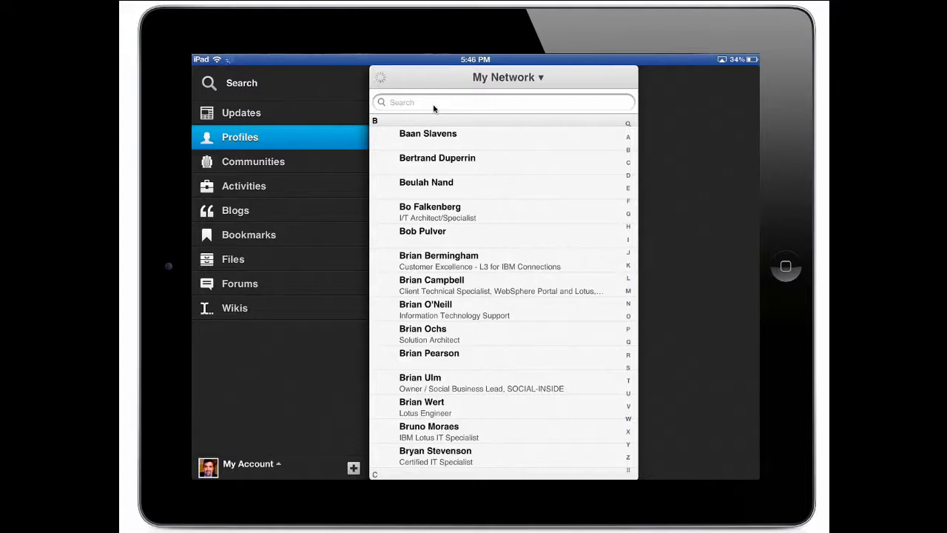
scroll(434, 109, "down", 10)
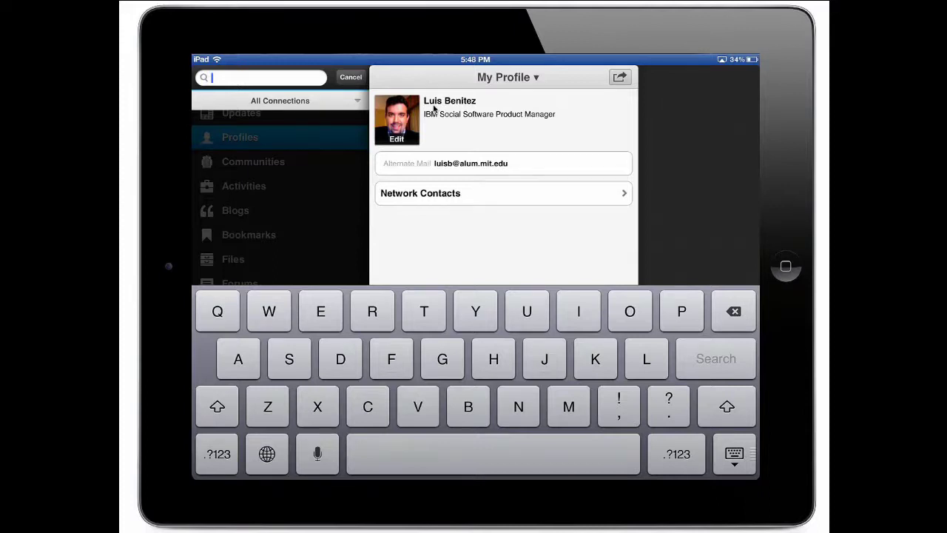
- Search all content for 'social' and filter the results to Profiles only
type("soci")
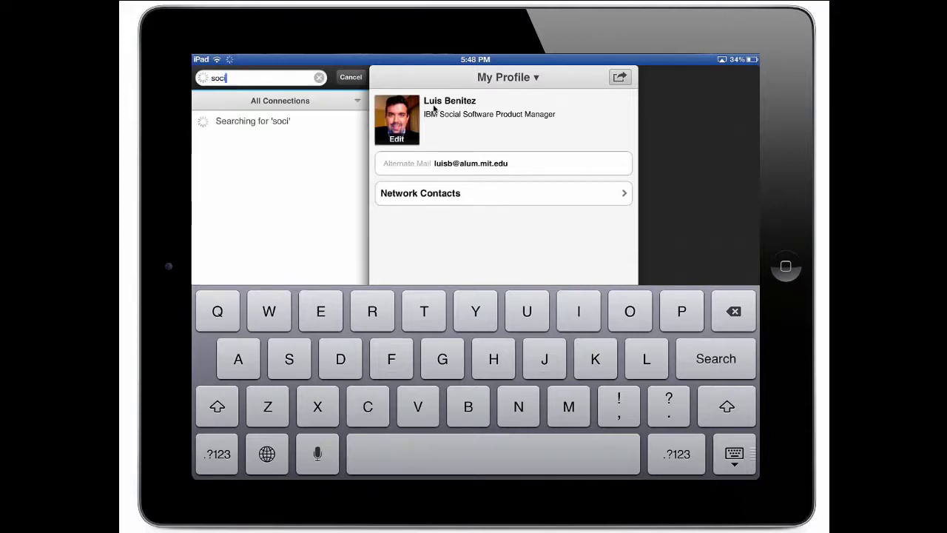
type("al")
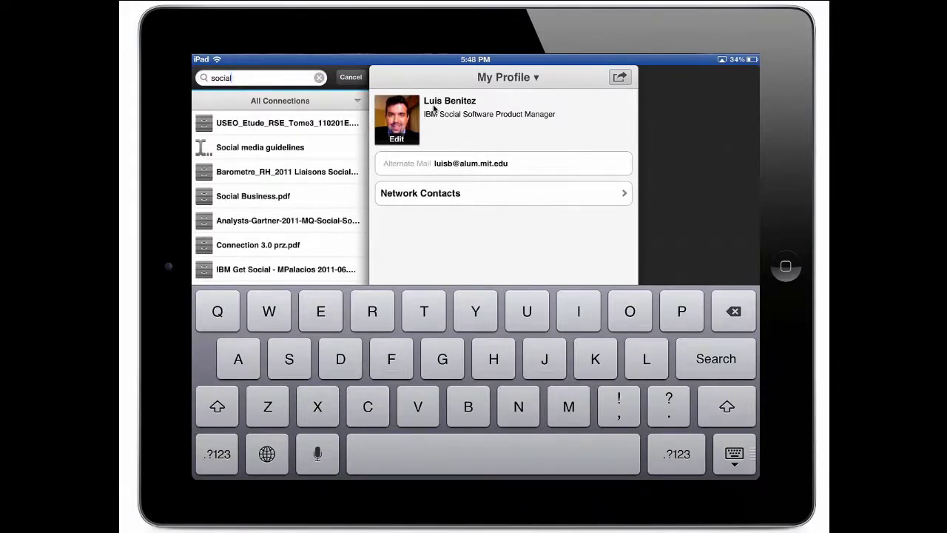
key("Return")
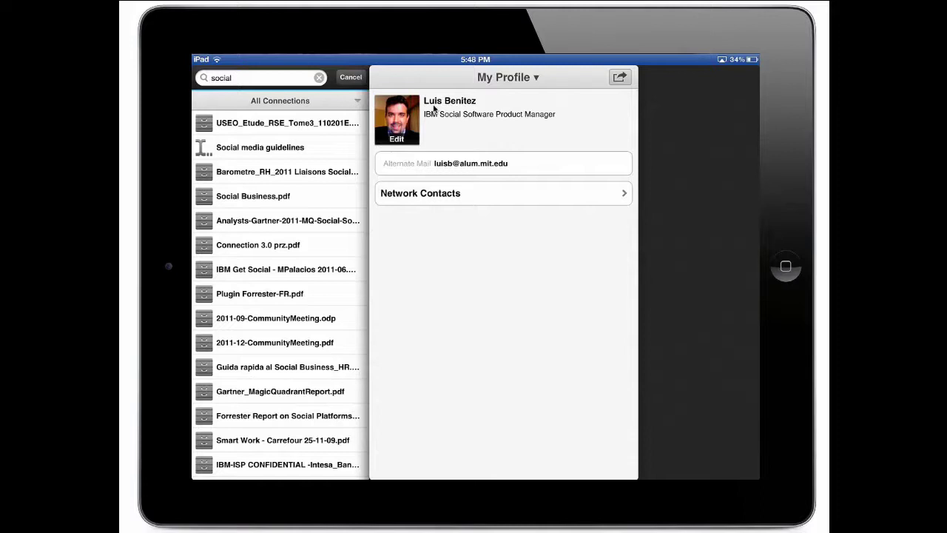
left_click(279, 101)
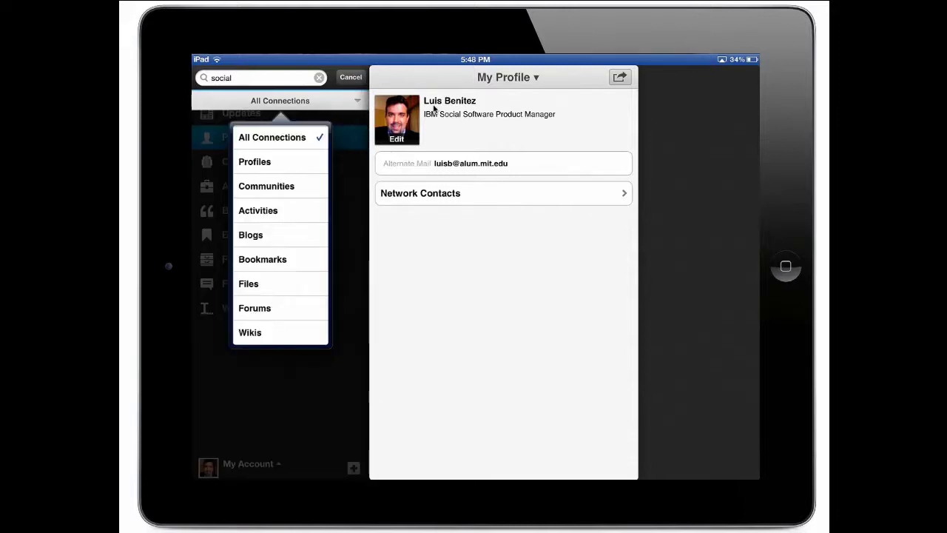
left_click(254, 161)
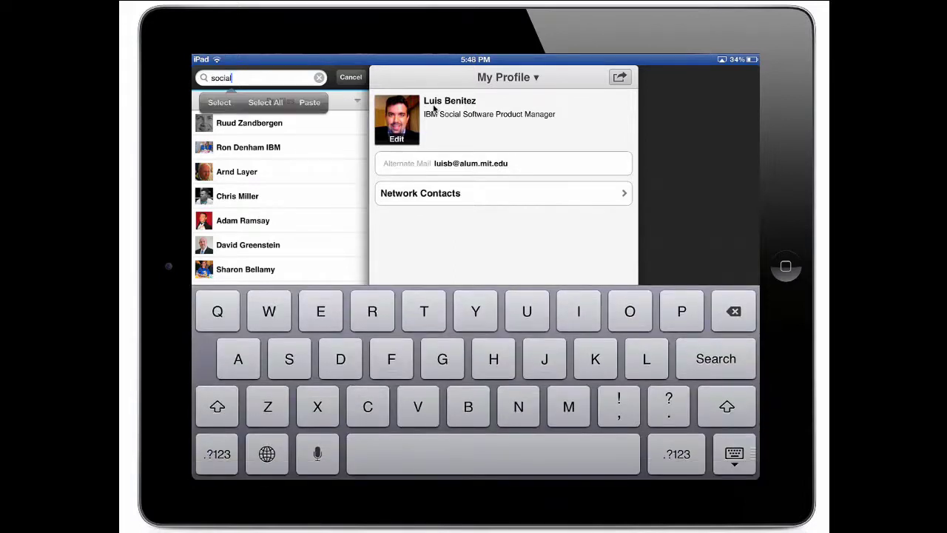
- Replace the search text with the colleague's name and run the search for their profile
key("BackSpace")
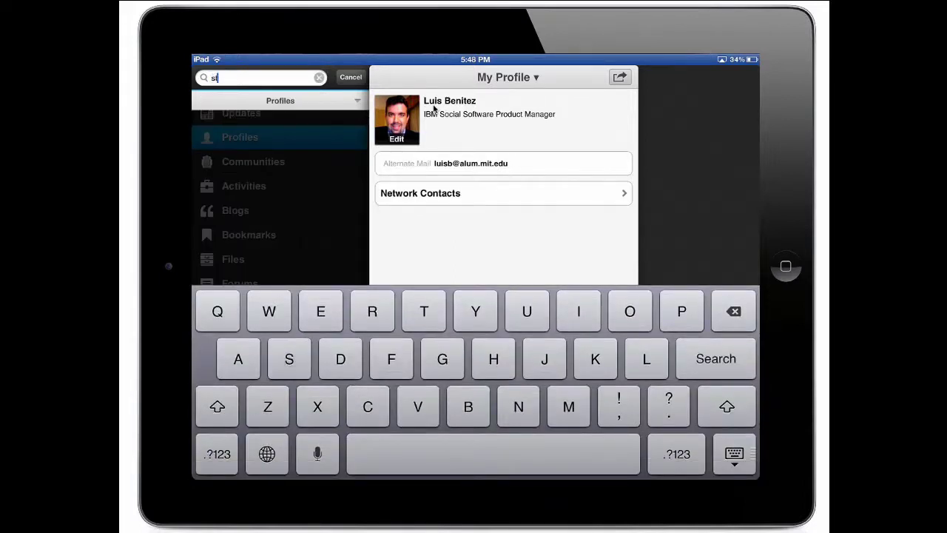
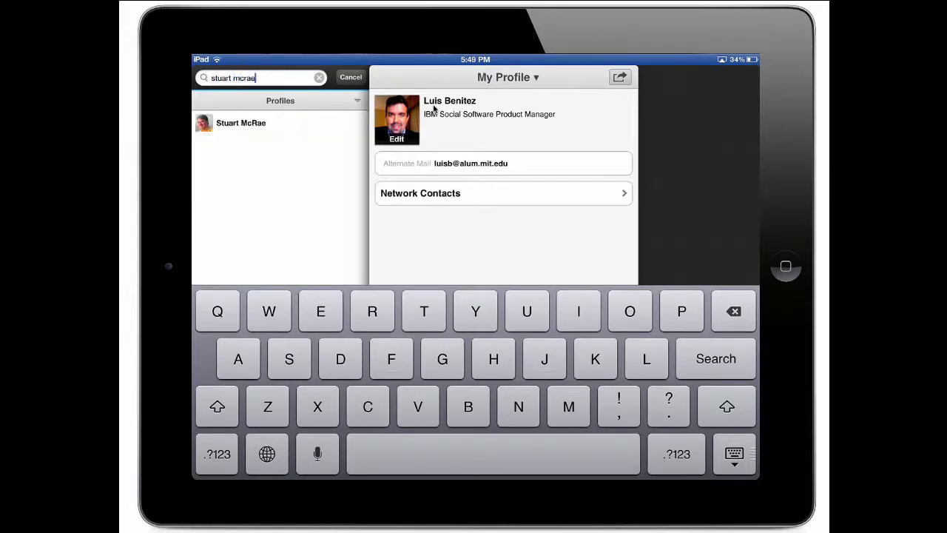
key("Return")
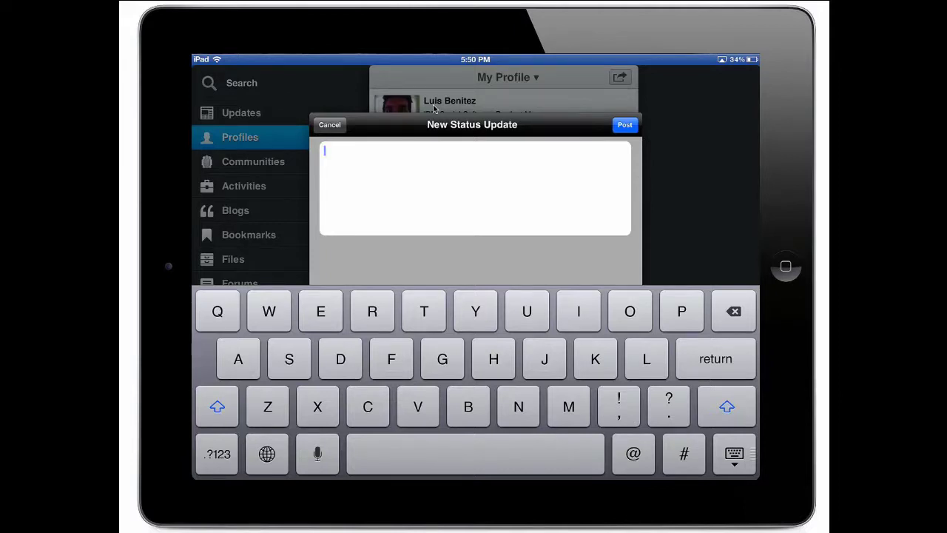
- Start dictating the new status update with the keyboard microphone
left_click(318, 454)
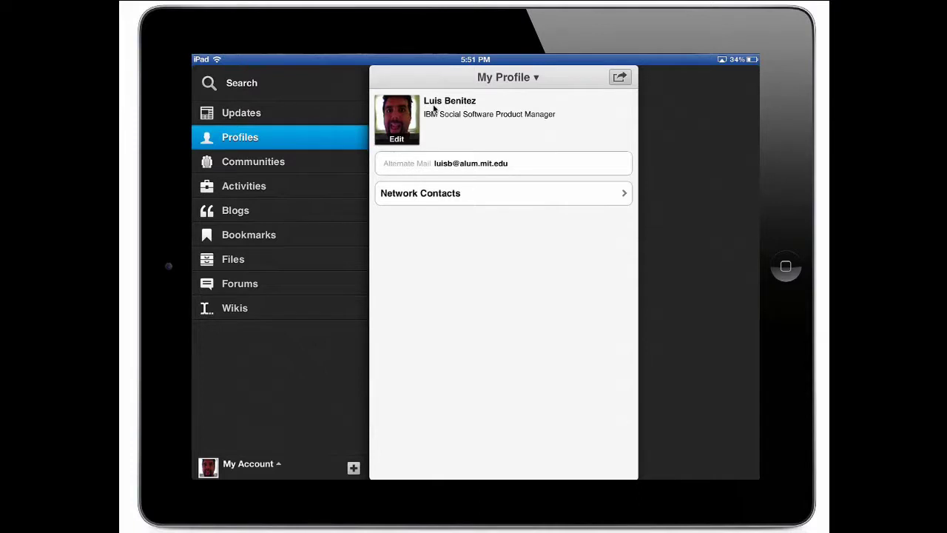
- Move through the Wikis and Profiles sidebar sections on the way to My Files
left_click(234, 308)
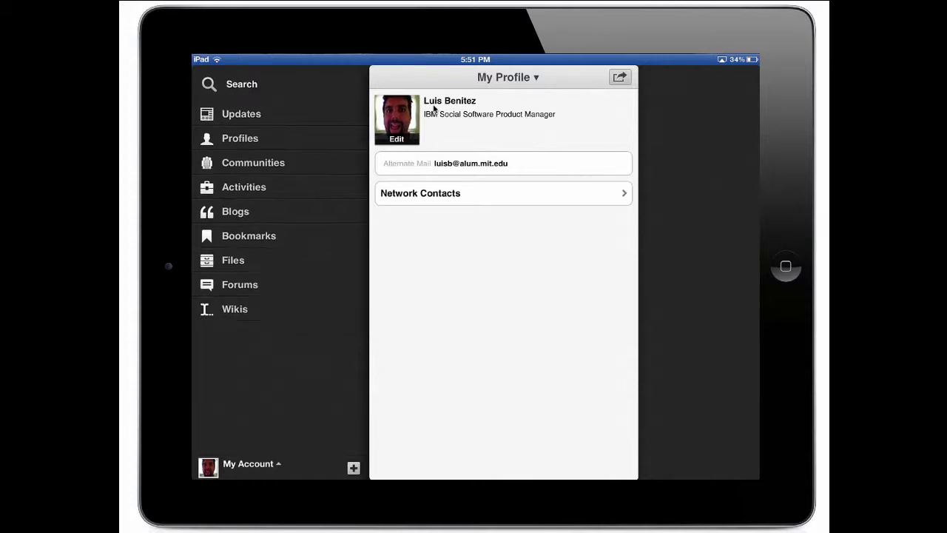
left_click(240, 138)
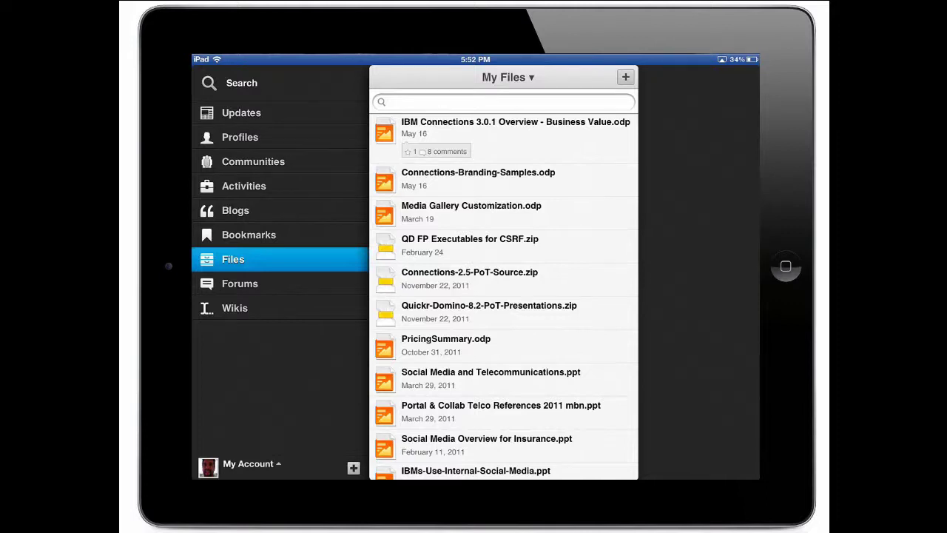
- Switch the Files view from My Files to the recent Updates feed
left_click(506, 77)
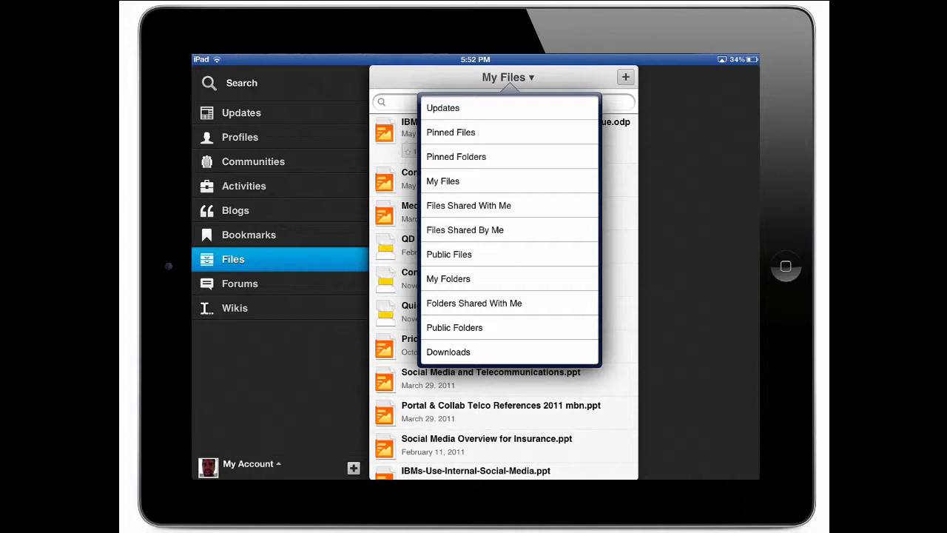
left_click(443, 107)
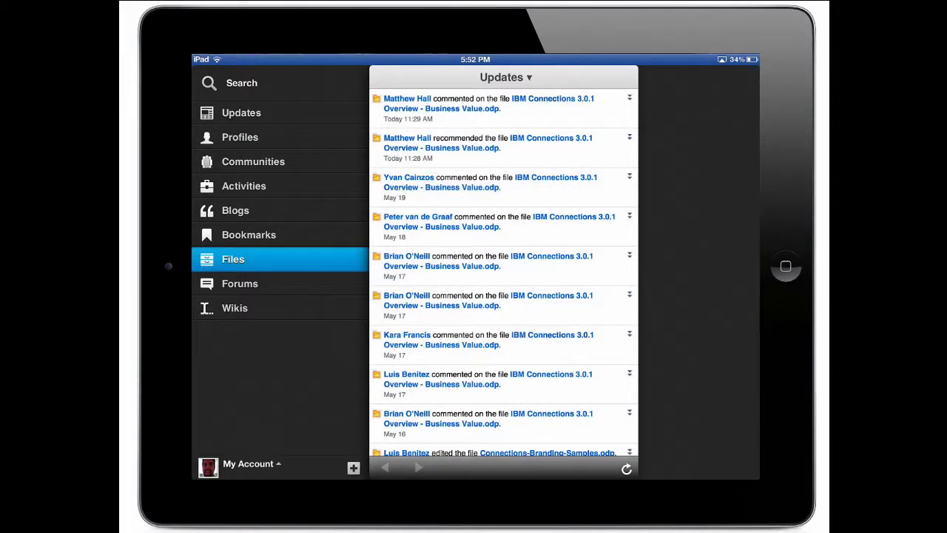
- Bring up the list of Files views from the Updates title
left_click(505, 77)
left_click(444, 180)
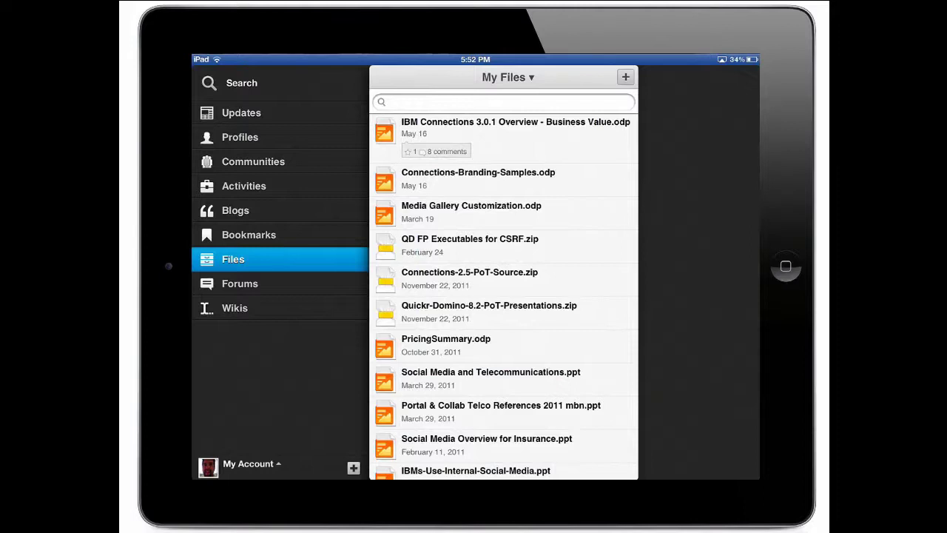
left_click(504, 135)
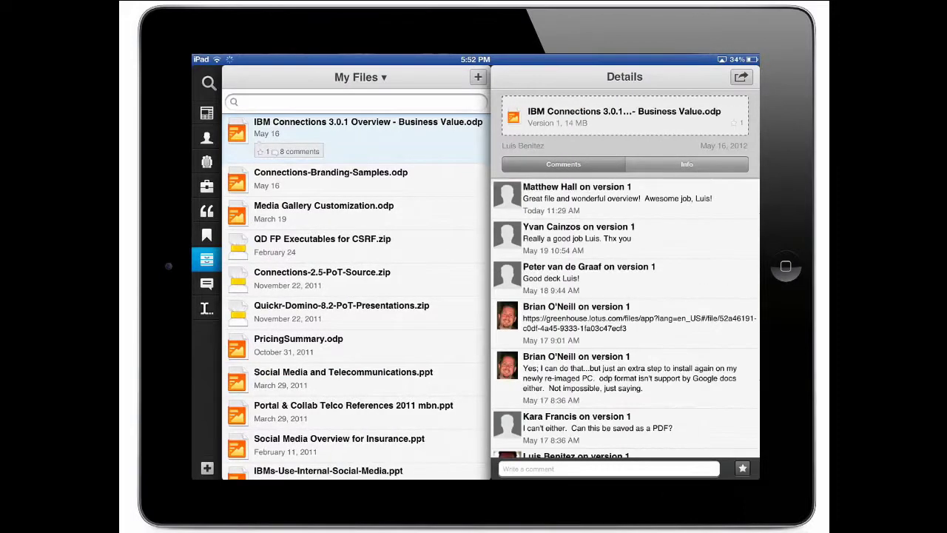
- Show the Business Value file's Info details and its list of 22 downloads
left_click(686, 163)
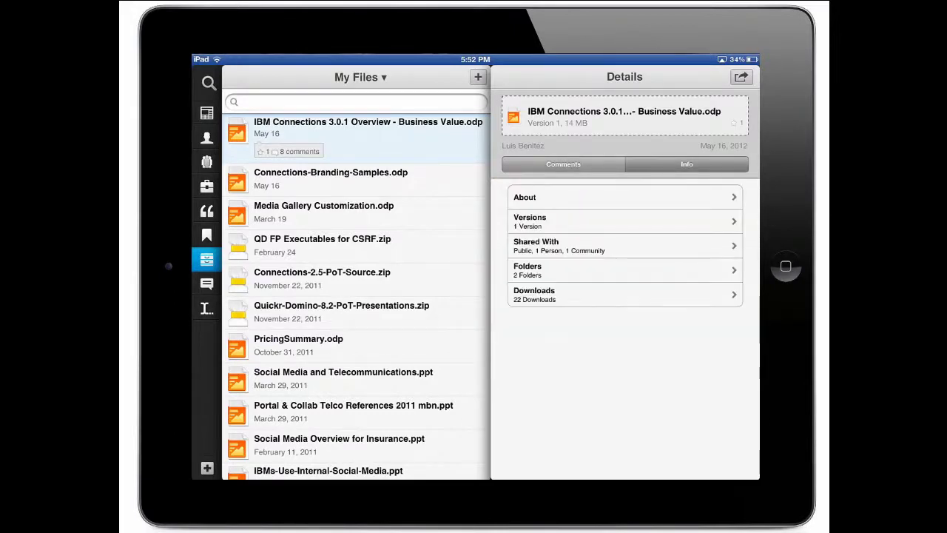
left_click(625, 294)
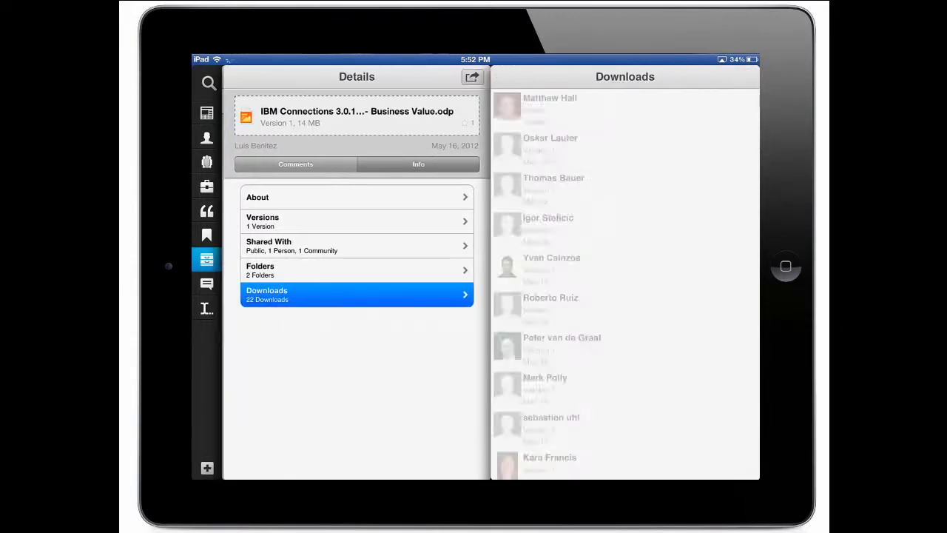
- Open the Business Value overview file on the iPad from its file actions
left_click(502, 114)
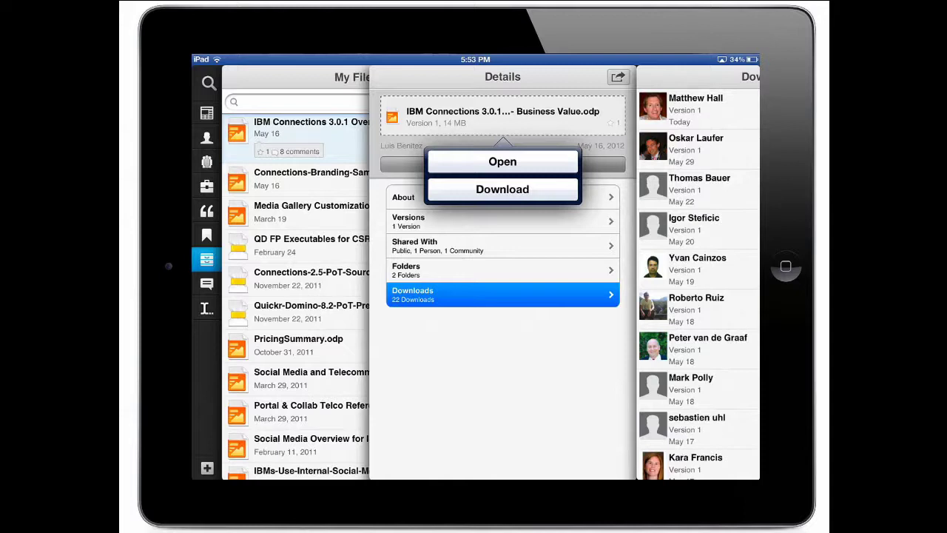
left_click(502, 161)
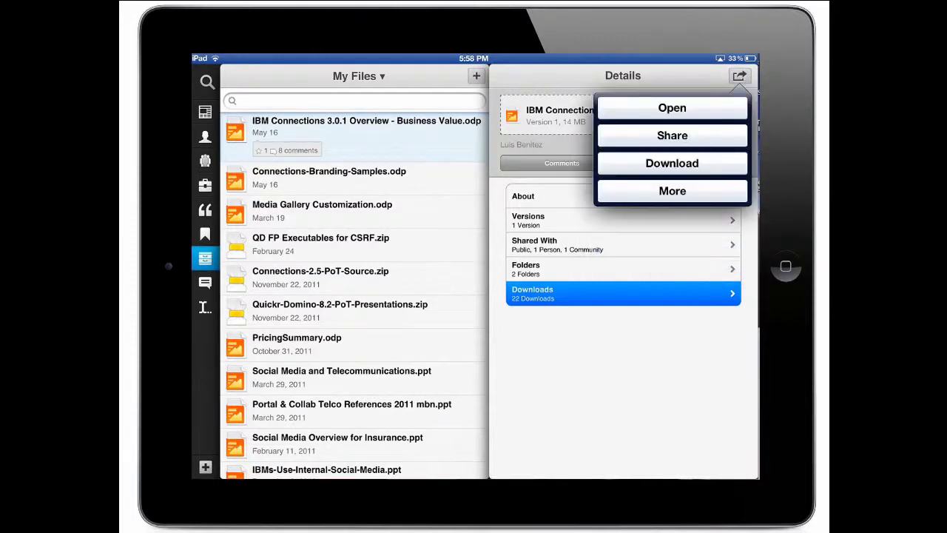
- Search communities for 'ibm connec' and add IBM Connections Users as a Reader of the Business Value file
left_click(672, 135)
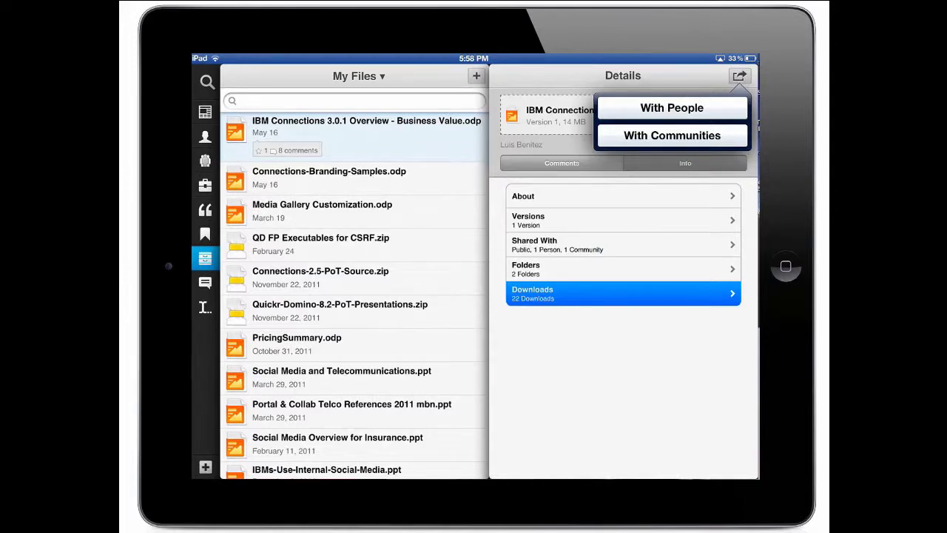
left_click(671, 136)
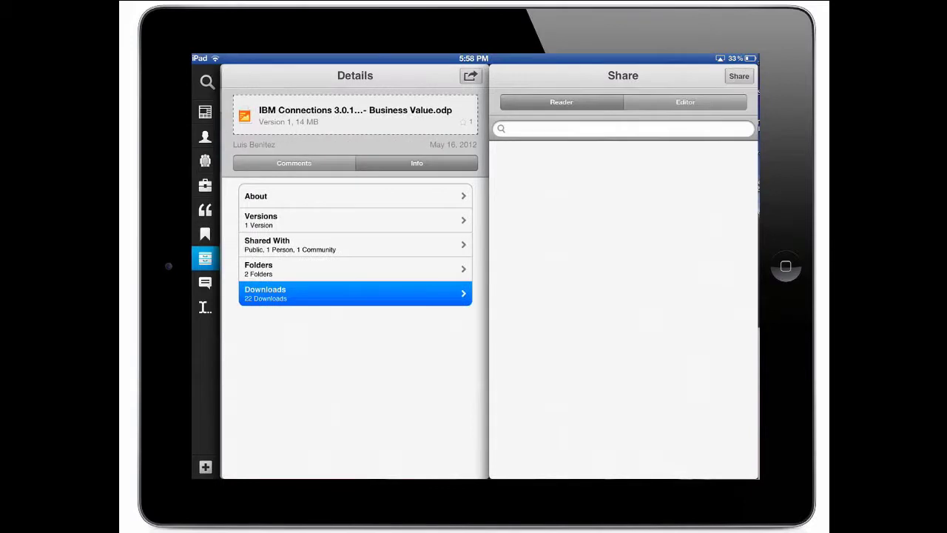
left_click(623, 129)
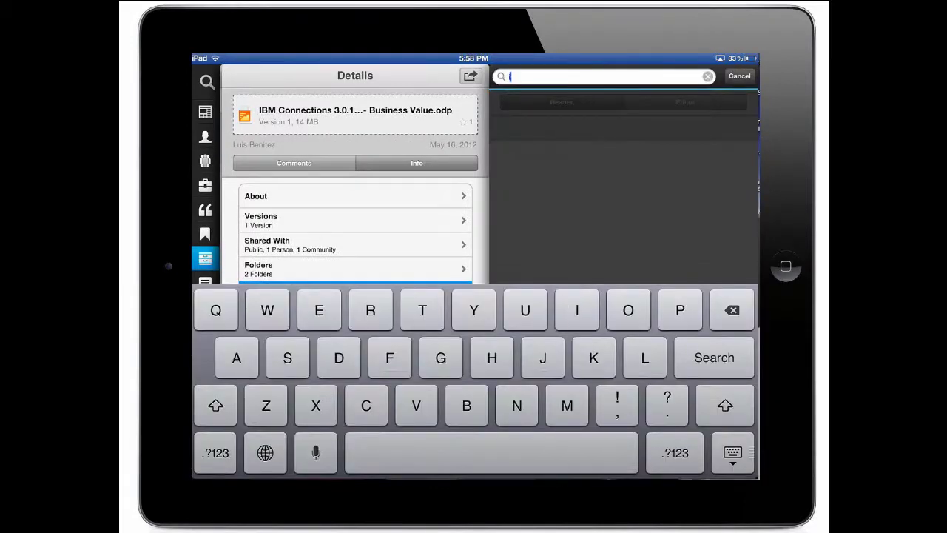
type("ibm com")
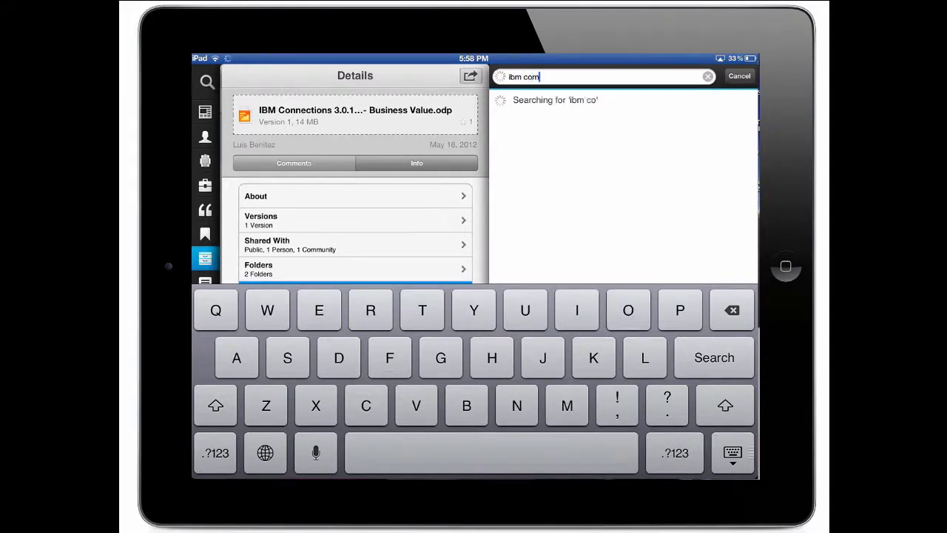
key("BackSpace")
type("nnec")
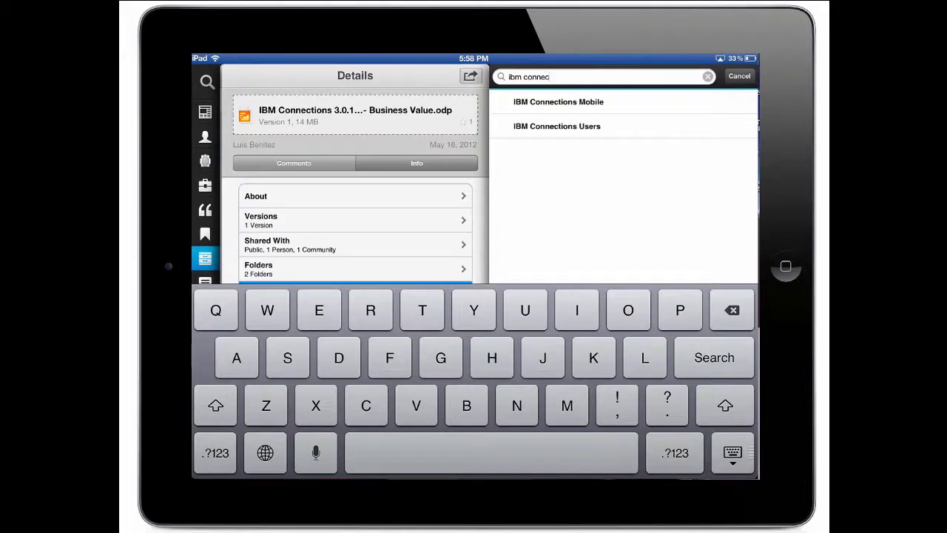
left_click(557, 126)
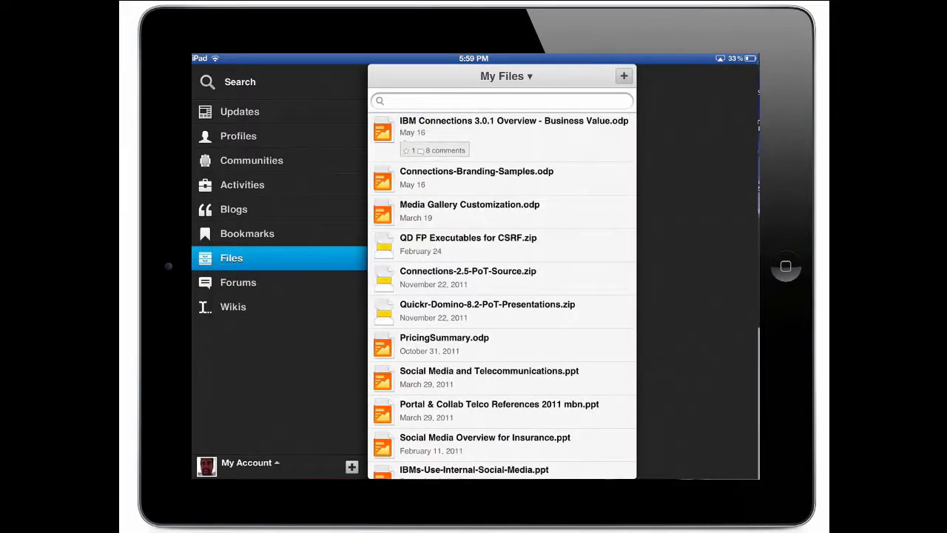
- Switch to Files Shared With Me and open the details of Screen Shot 2011-09-15 at 20.04.33.png
left_click(505, 76)
left_click(467, 204)
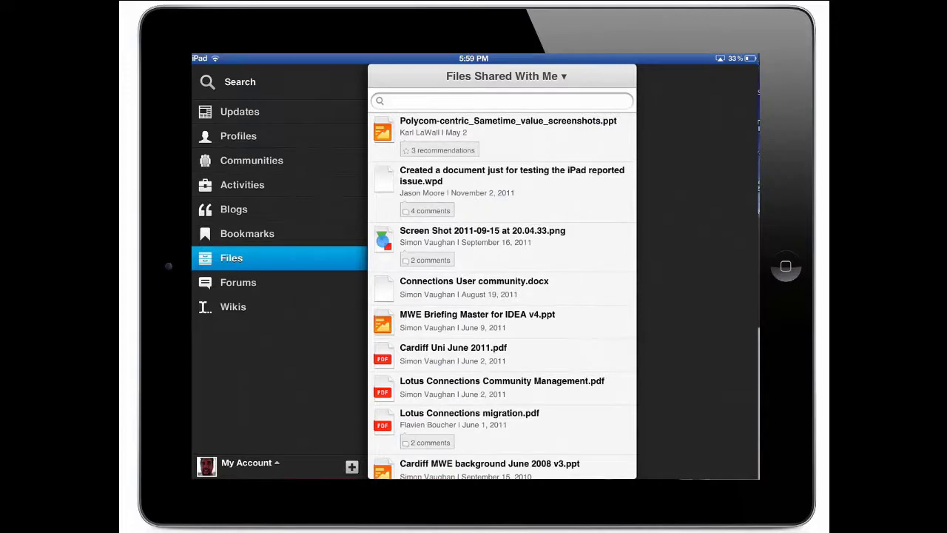
left_click(482, 242)
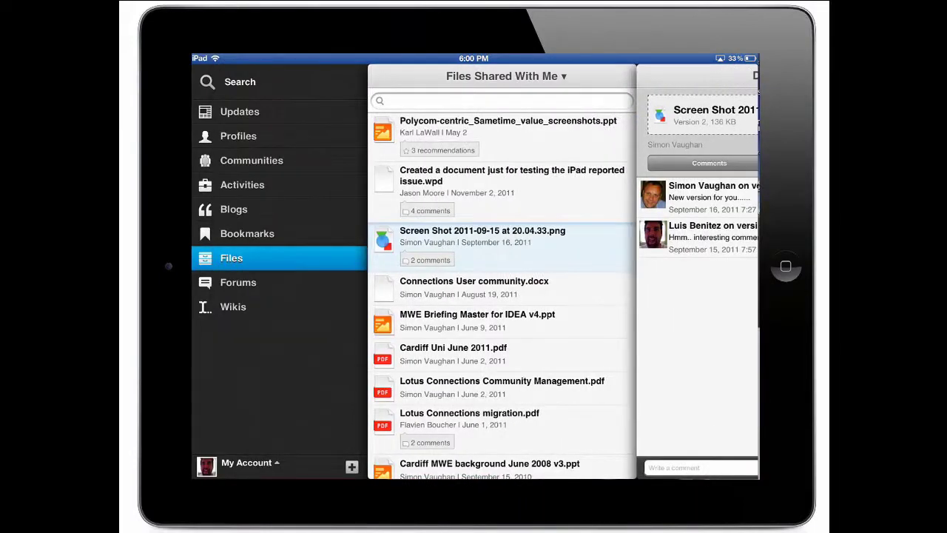
- Show the Downloads list from My Account, holding the offline screenshot file
left_click(246, 462)
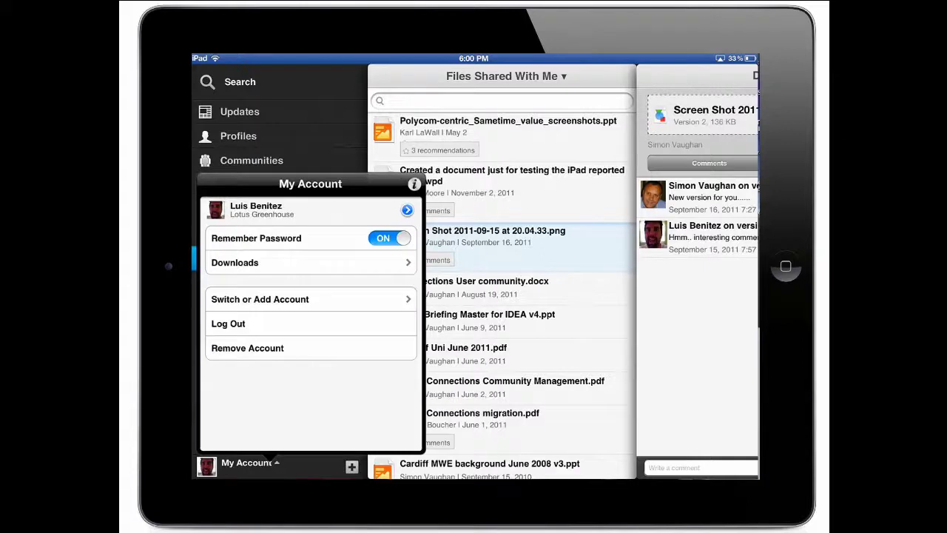
left_click(234, 262)
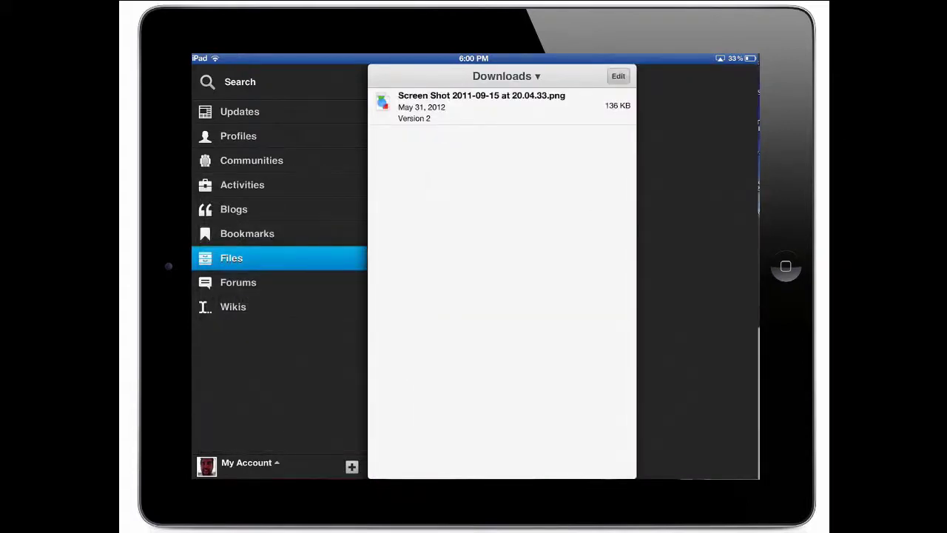
left_click(506, 76)
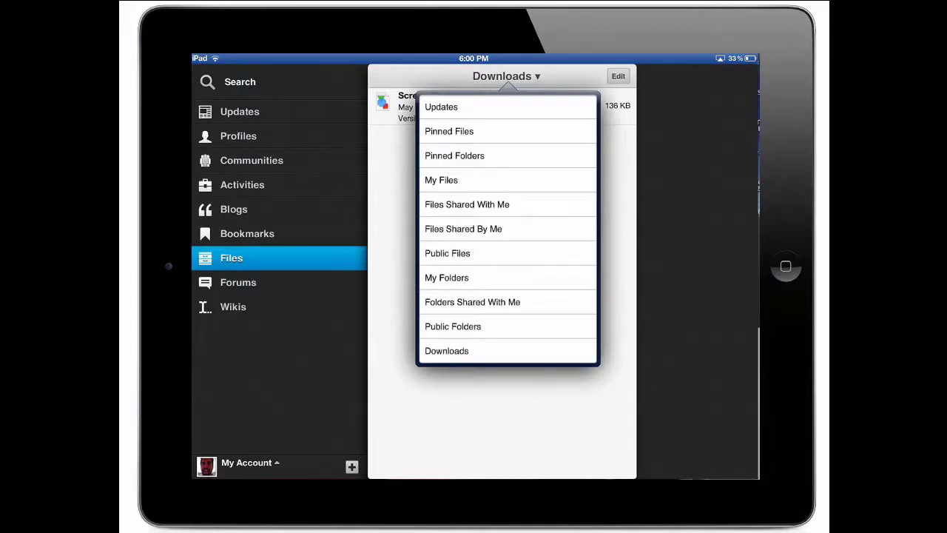
- Download Media Gallery Customization.odp from My Files for offline use
left_click(441, 180)
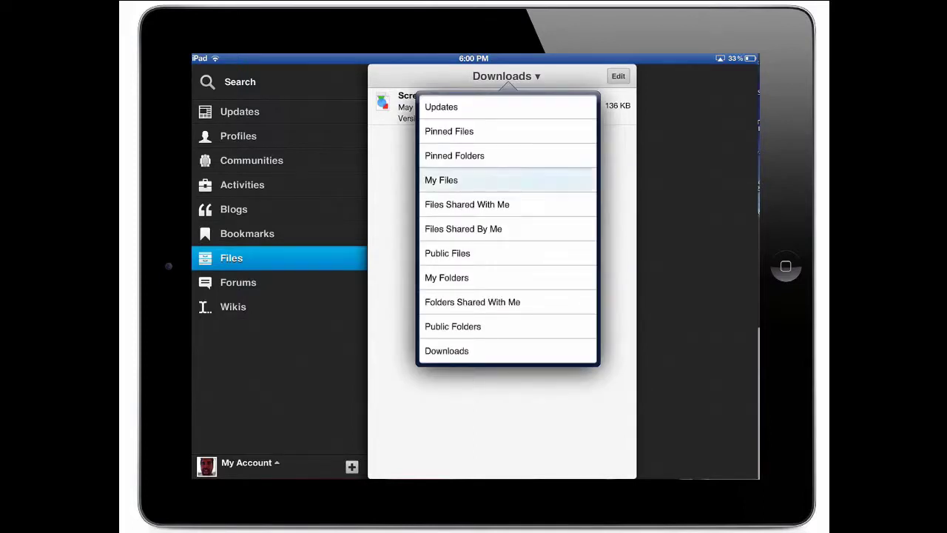
left_click(444, 211)
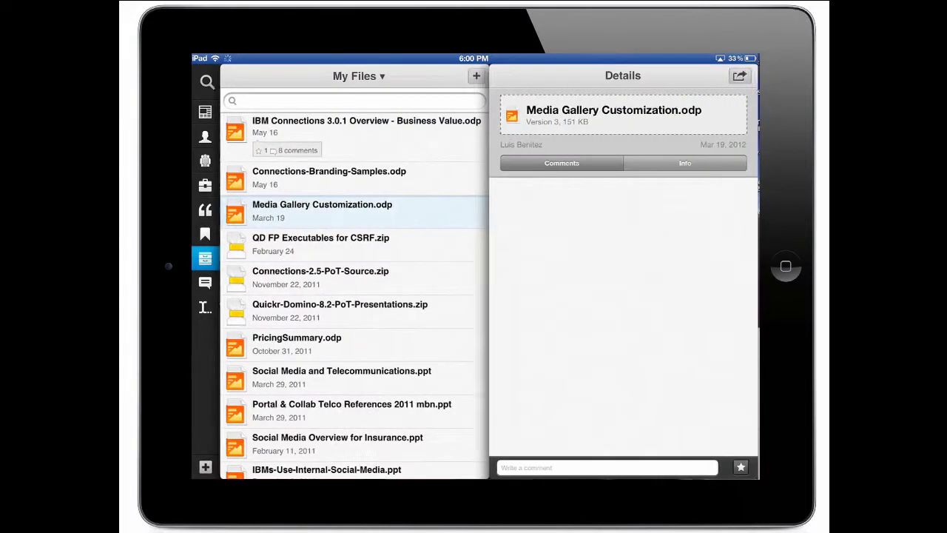
left_click(739, 76)
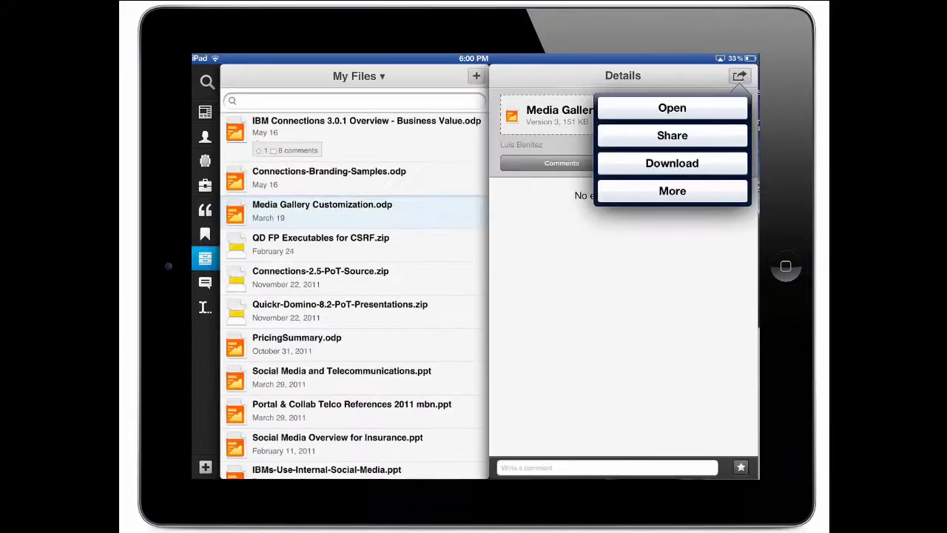
left_click(671, 163)
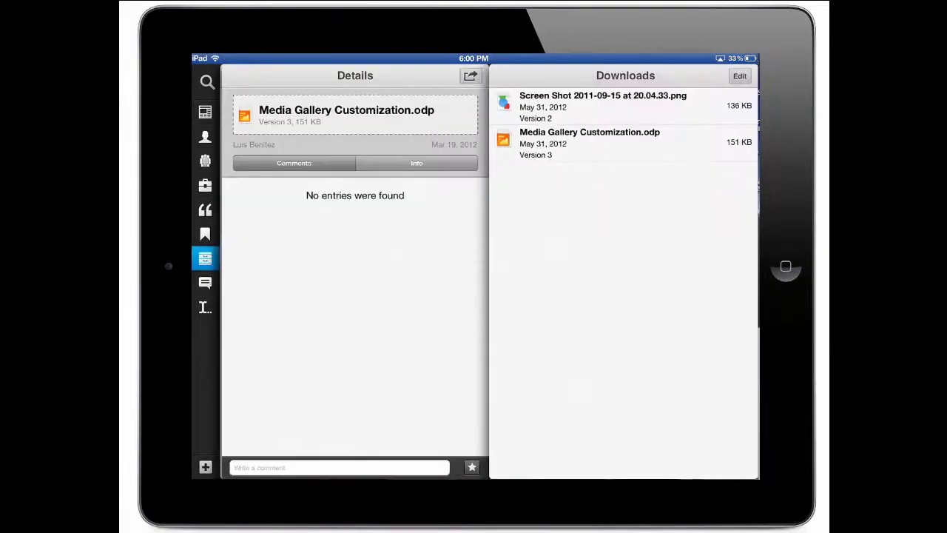